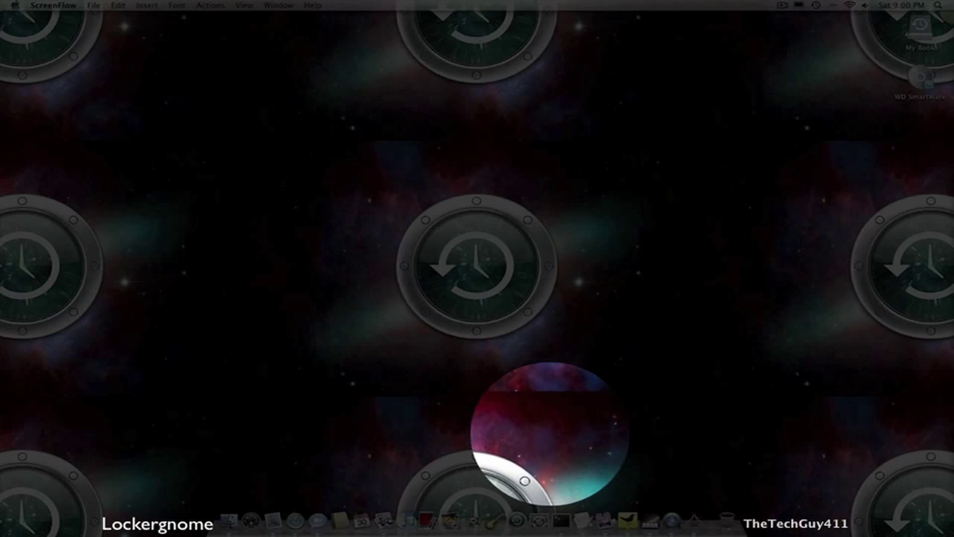
In a new Terminal window, run 'defaults write com.apple.dock no-glass -boolean YES; killall Dock'.
{"action": "left_click", "coordinate": [561, 520]}
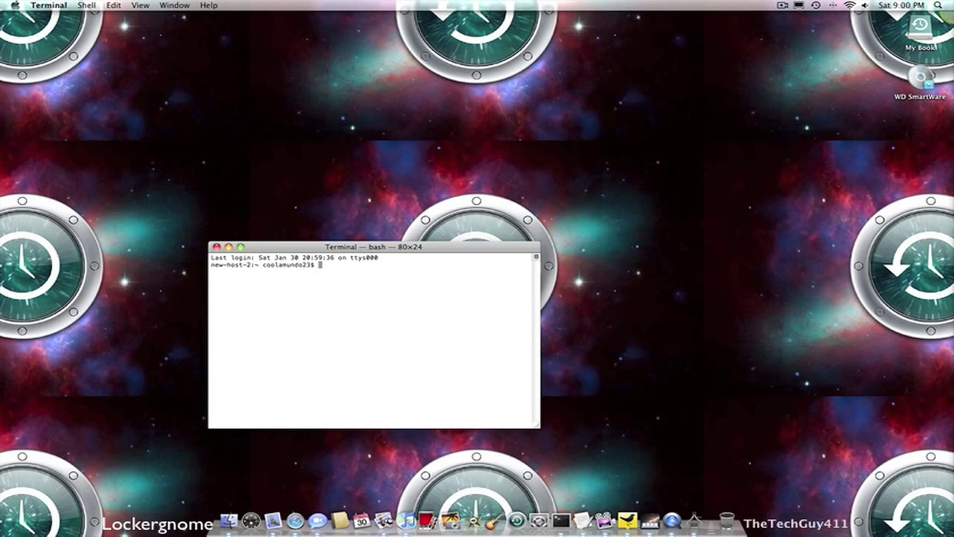
{"action": "type", "text": "defaults write com.apple.dock no-glass -boolean YES; killall Dock"}
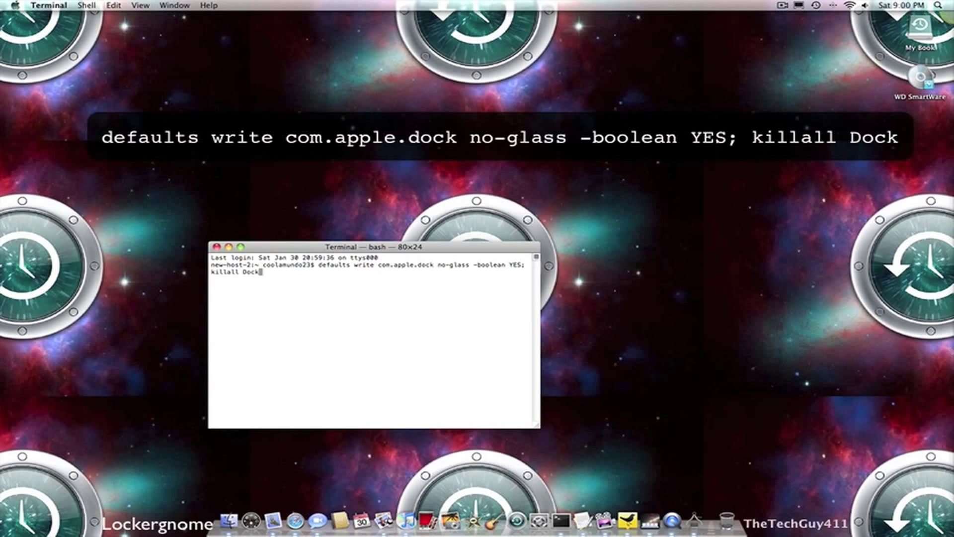
{"action": "key", "text": "Return"}
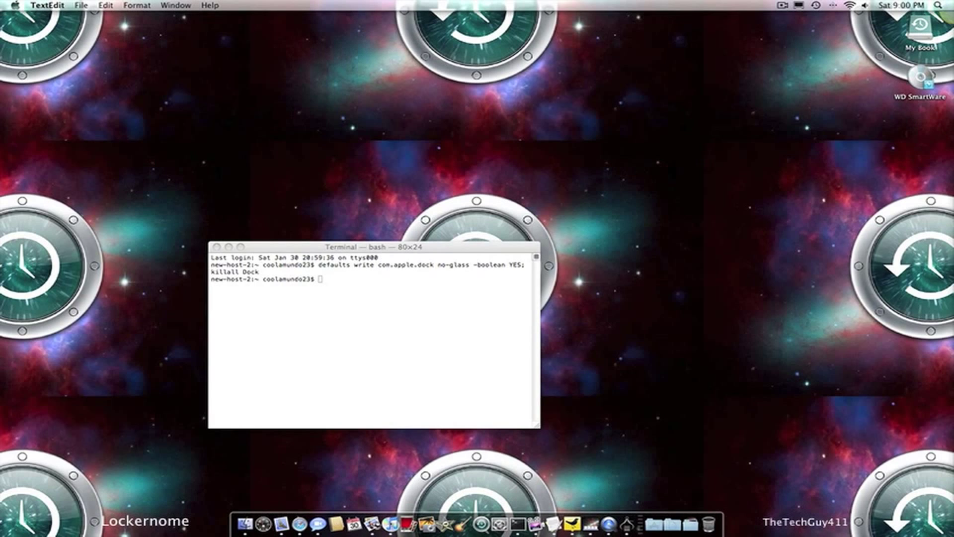
Copy 'defaults write com.apple.dock static-only -bool TRUE' from the notes, run it in Terminal, then run 'killall Dock'.
{"action": "key", "text": "super+c"}
{"action": "key", "text": "super+Tab"}
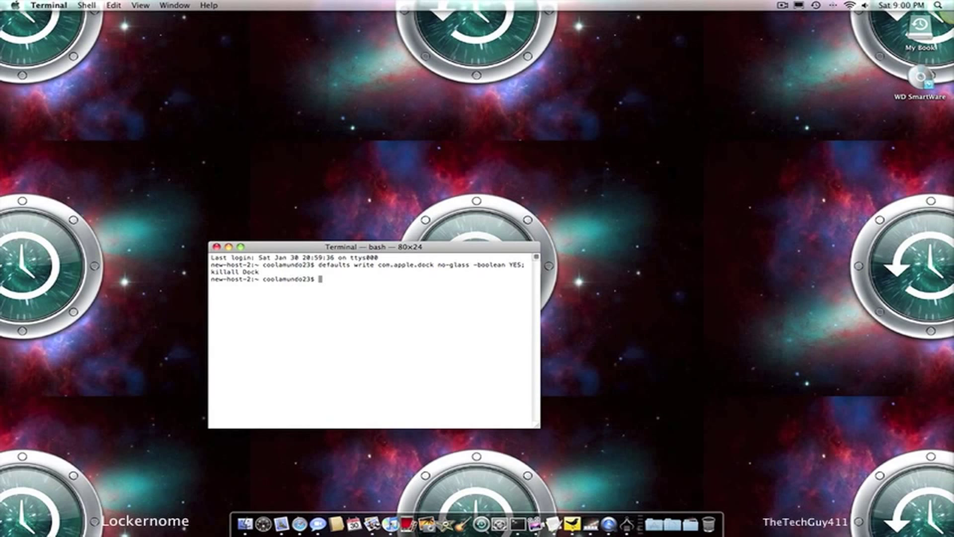
{"action": "key", "text": "super+v"}
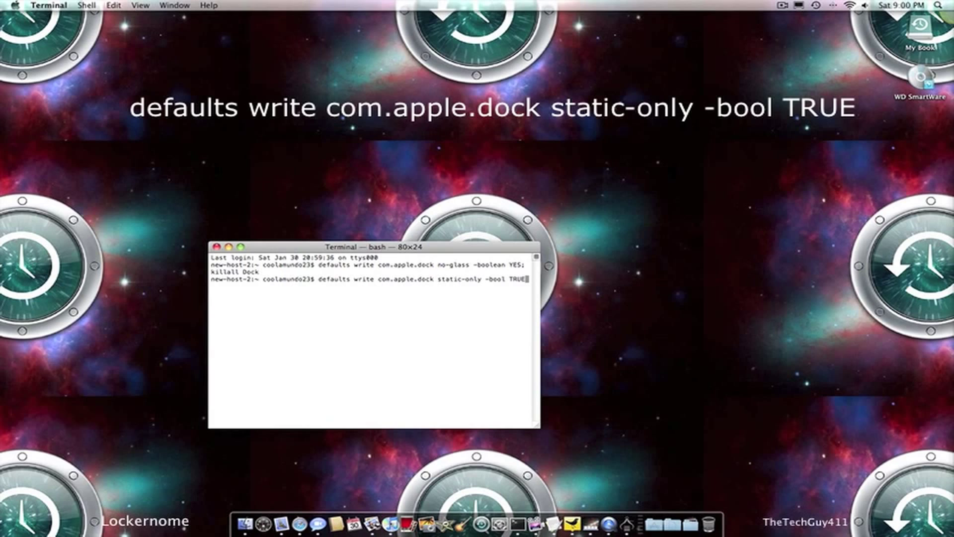
{"action": "key", "text": "Return"}
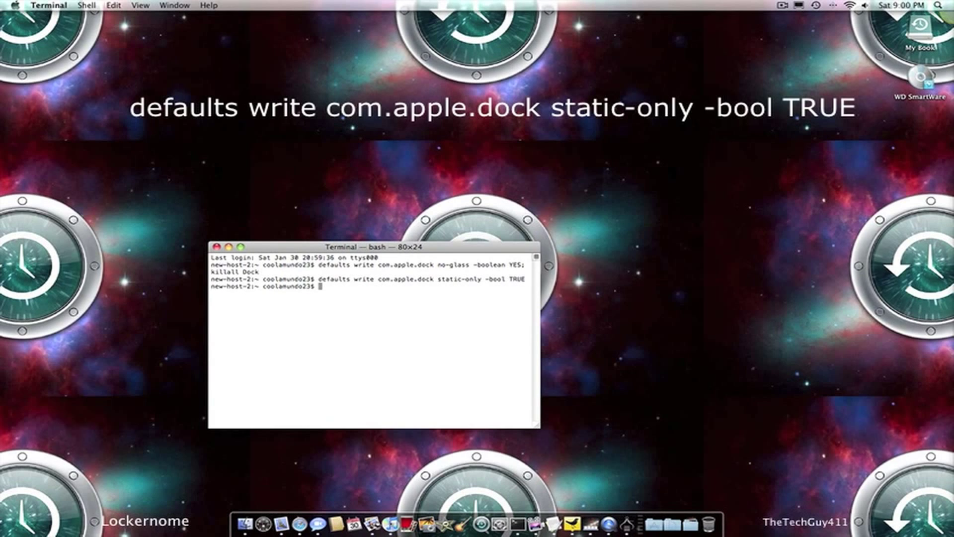
{"action": "type", "text": "killall D"}
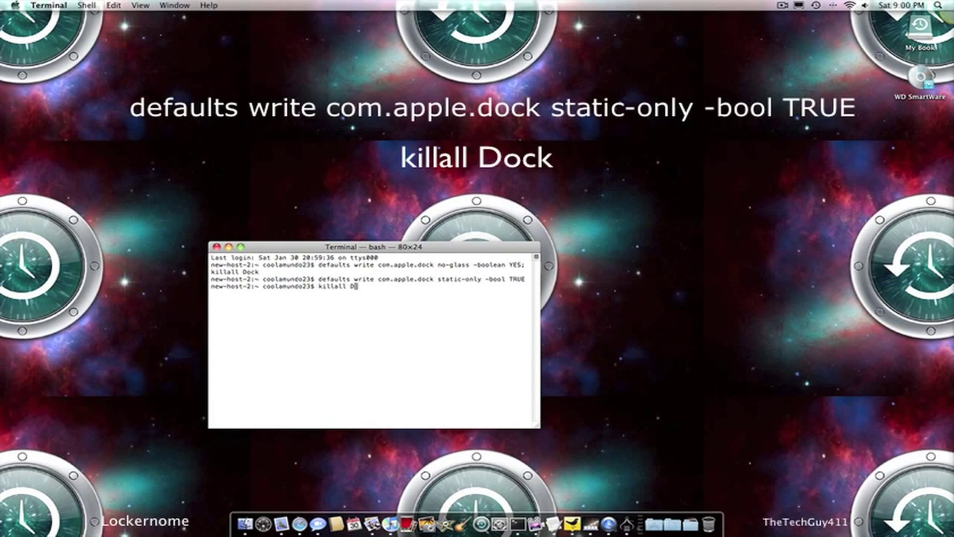
{"action": "type", "text": "ock"}
{"action": "key", "text": "Return"}
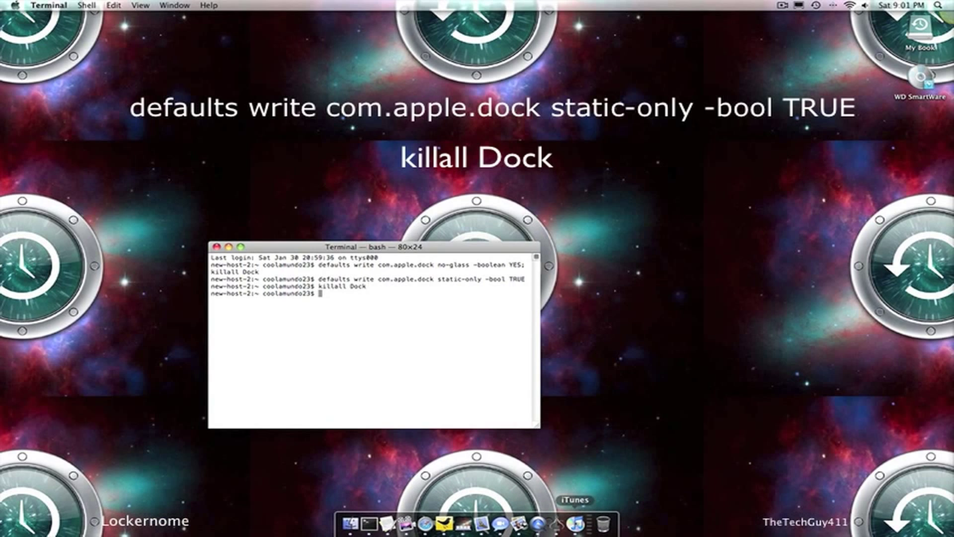
{"action": "key", "text": "super+Tab"}
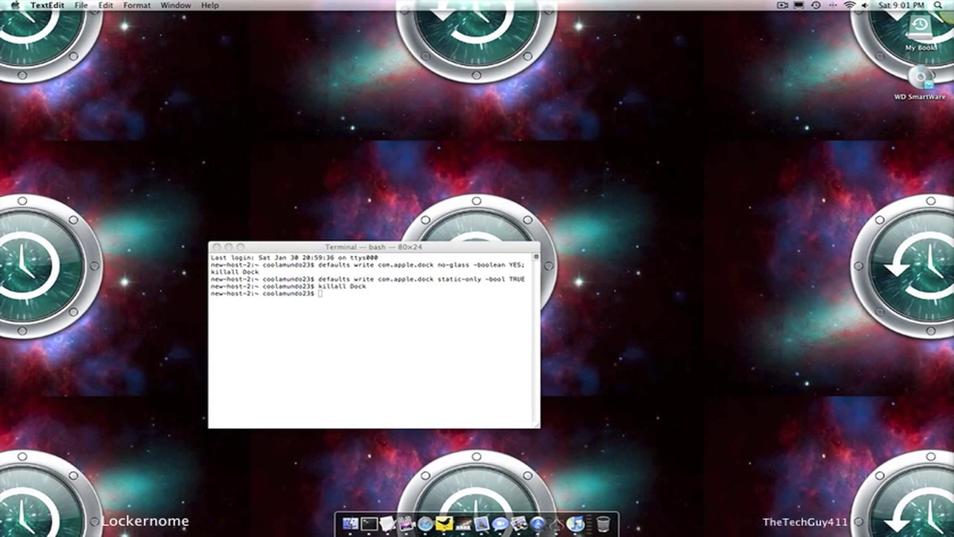
Run 'rm ~/Library/Preferences/com.apple.dock.plist' followed by 'killall Dock' in Terminal.
{"action": "key", "text": "super+c"}
{"action": "key", "text": "super+Tab"}
{"action": "key", "text": "super+v"}
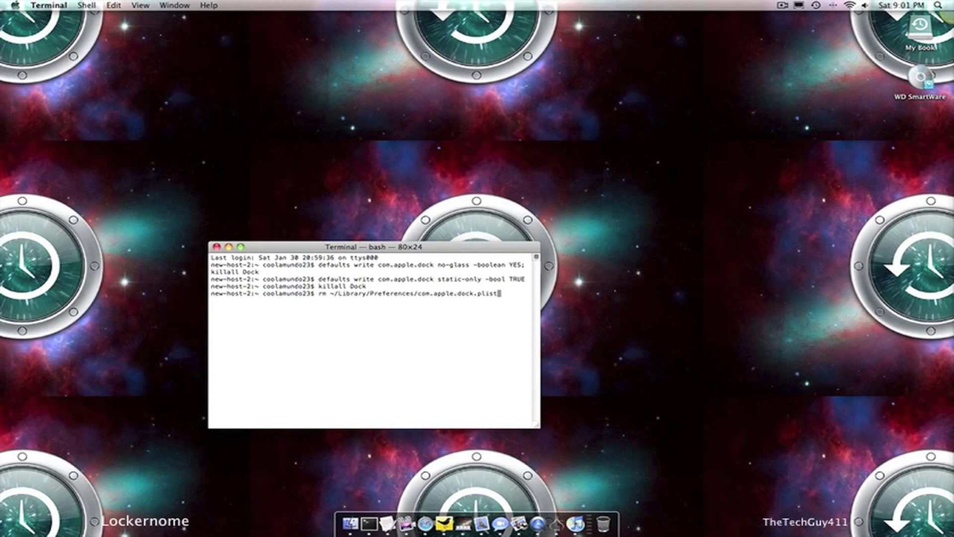
{"action": "key", "text": "Return"}
{"action": "type", "text": "kil"}
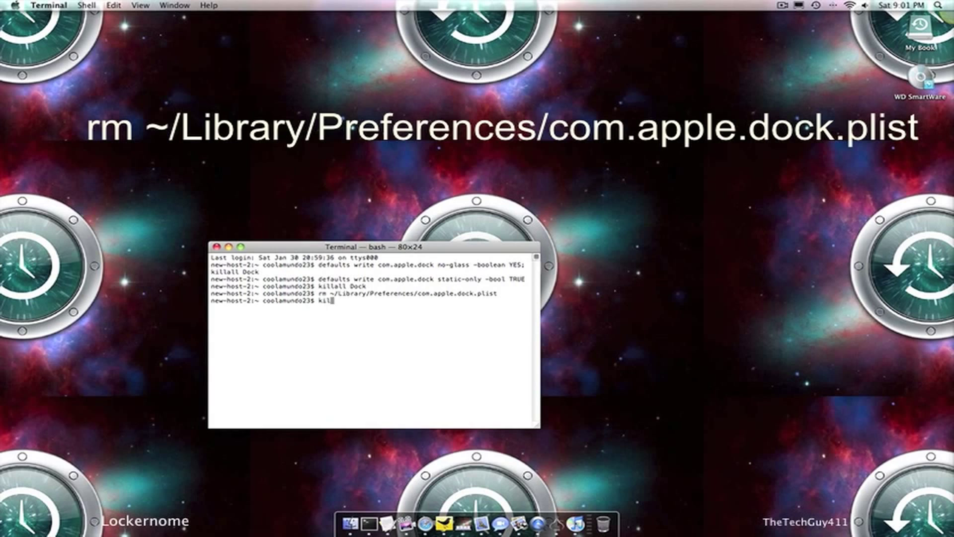
{"action": "type", "text": "lall Dock"}
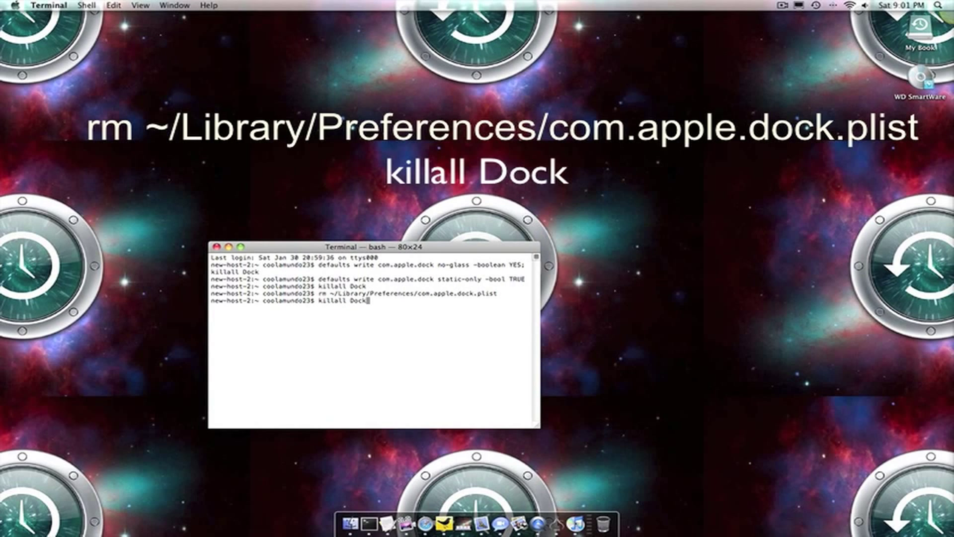
{"action": "key", "text": "Return"}
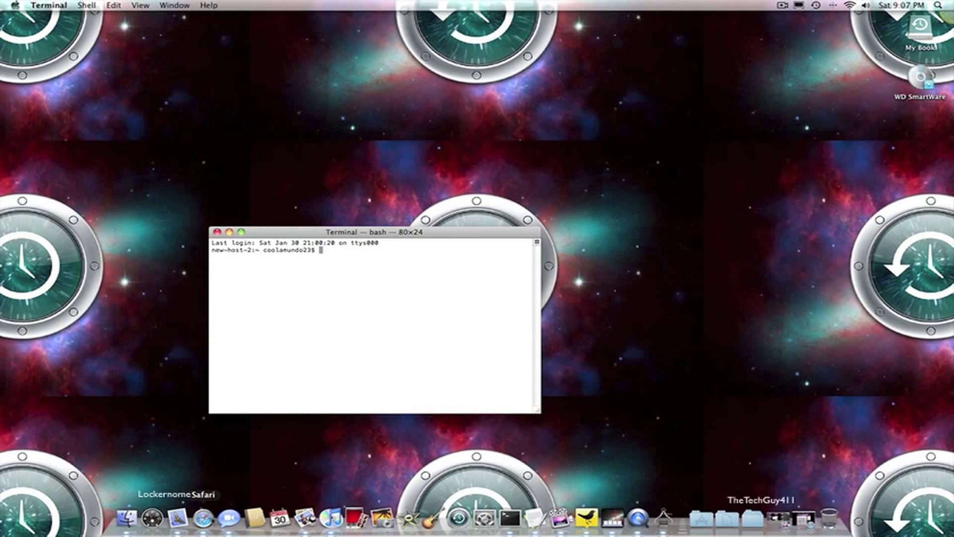
In Safari, scroll LeopardDocks.com's Browse designs page and download the Rocks dock design.
{"action": "left_click", "coordinate": [202, 517]}
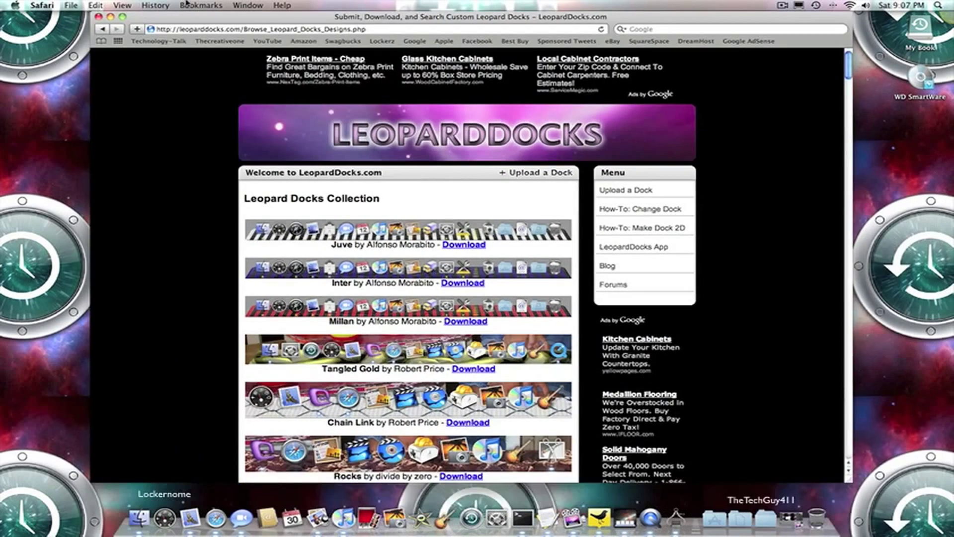
{"action": "left_click_drag", "start_coordinate": [188, 16], "coordinate": [190, 30]}
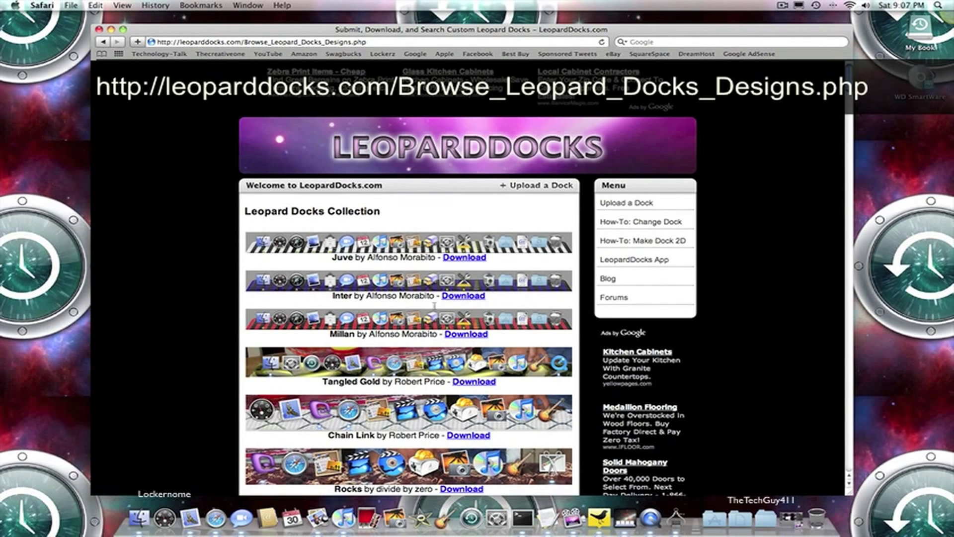
{"action": "scroll", "coordinate": [440, 334], "scroll_direction": "down", "scroll_amount": 5}
{"action": "scroll", "coordinate": [440, 335], "scroll_direction": "down", "scroll_amount": 1}
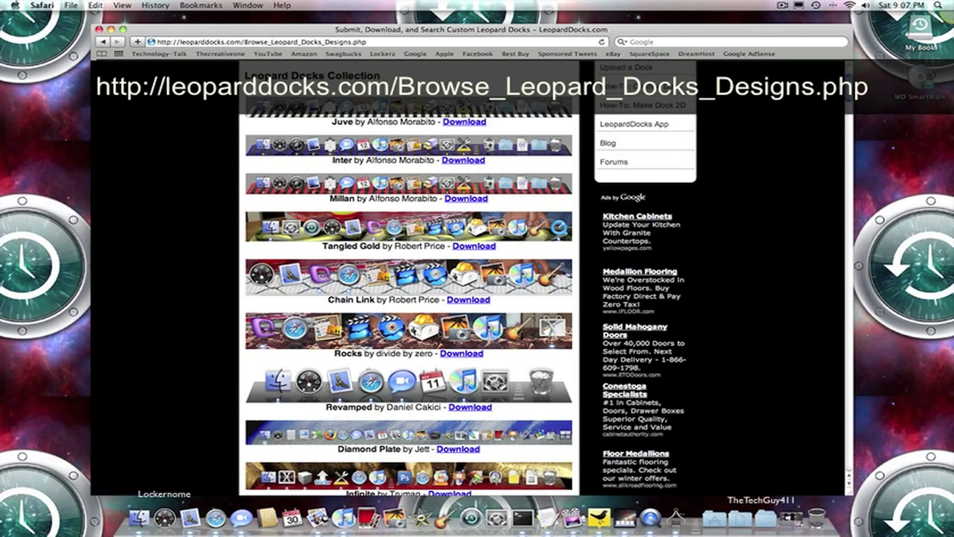
{"action": "scroll", "coordinate": [438, 334], "scroll_direction": "down", "scroll_amount": 3}
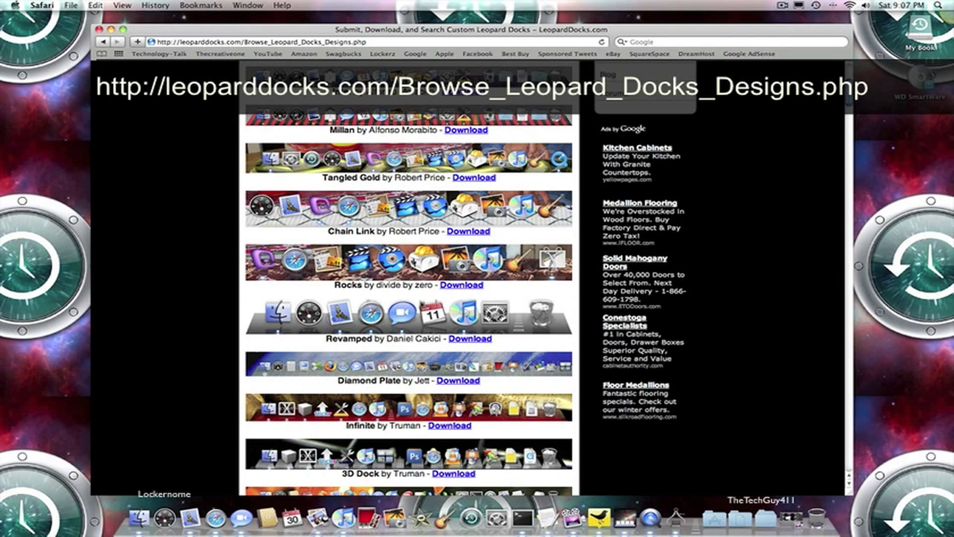
{"action": "left_click", "coordinate": [467, 285]}
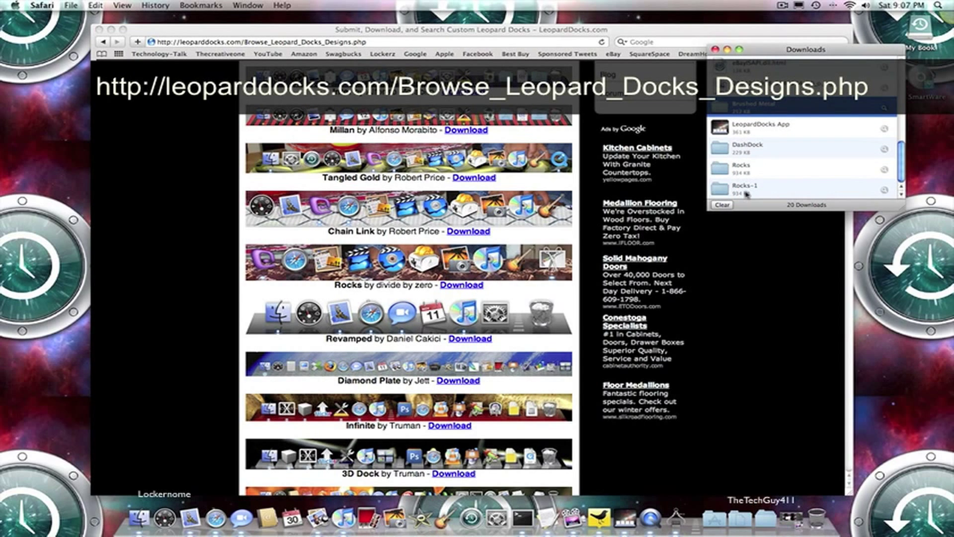
Close the downloads list and go to the LeopardDocks App page from the menu.
{"action": "left_click", "coordinate": [715, 49]}
{"action": "scroll", "coordinate": [629, 124], "scroll_direction": "up", "scroll_amount": 3}
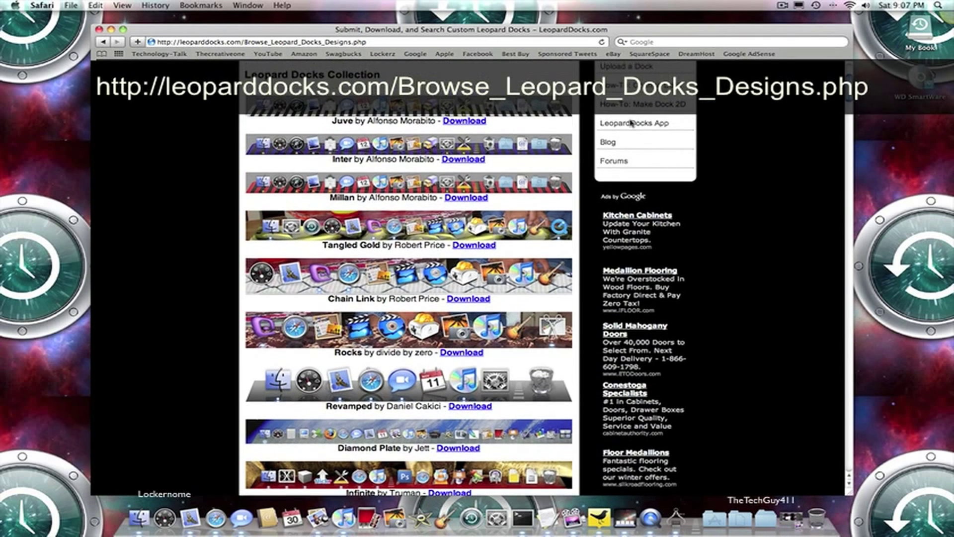
{"action": "left_click", "coordinate": [629, 126]}
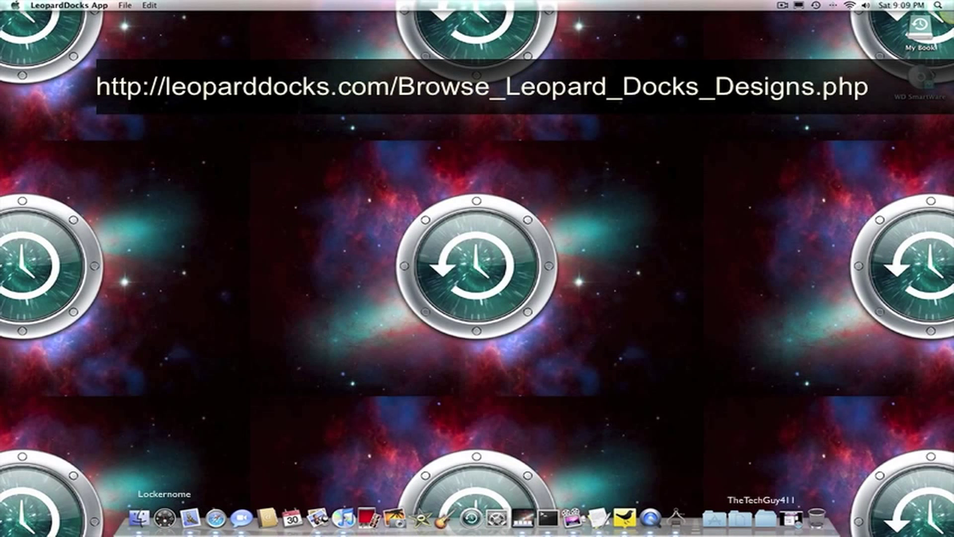
Centre the LeopardDocks App window and use 'Add a Dock Spacer!' to put a blank spacer in the Dock.
{"action": "left_click_drag", "start_coordinate": [626, 165], "coordinate": [456, 184]}
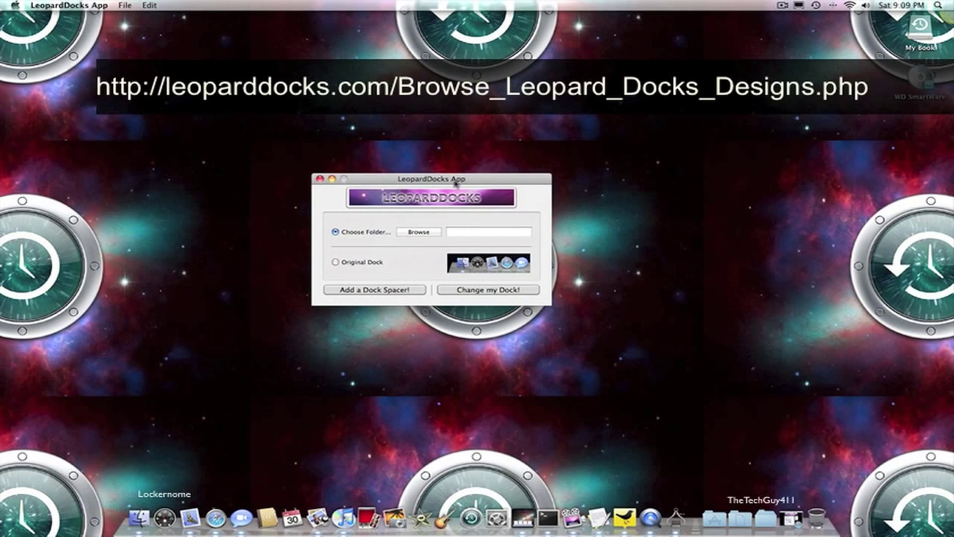
{"action": "left_click", "coordinate": [367, 292]}
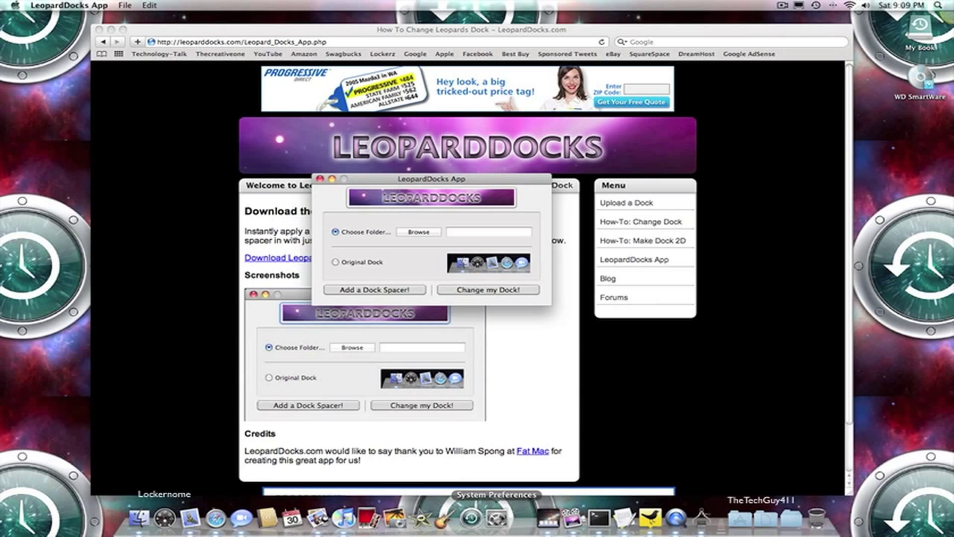
{"action": "left_click_drag", "start_coordinate": [498, 520], "coordinate": [514, 519]}
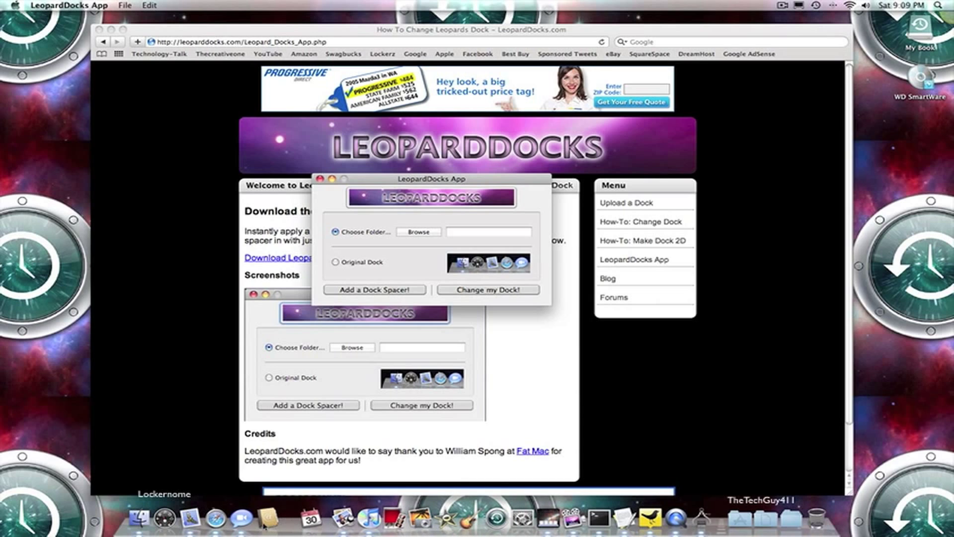
{"action": "left_click", "coordinate": [387, 291]}
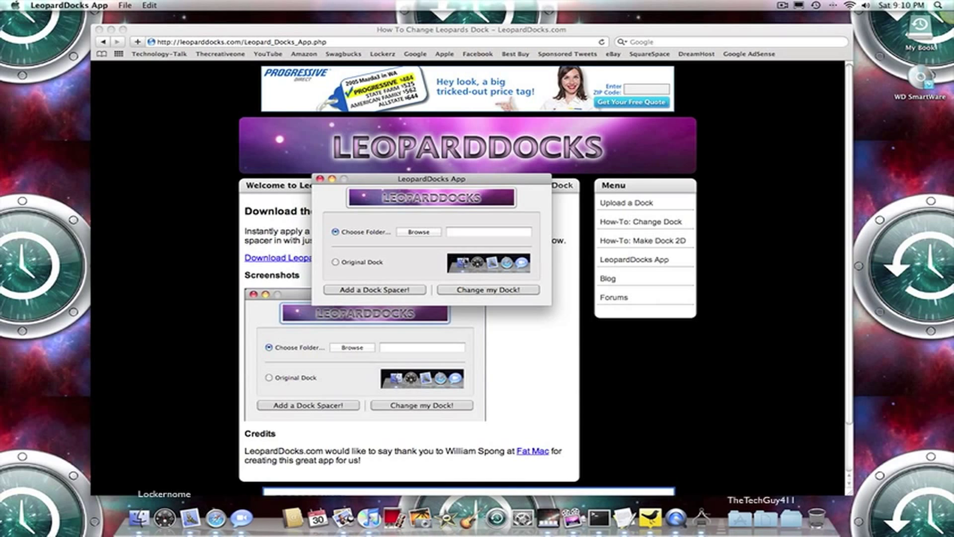
Choose the downloaded Rocks folder as the image source and apply it with 'Change my Dock!'.
{"action": "left_click", "coordinate": [419, 232]}
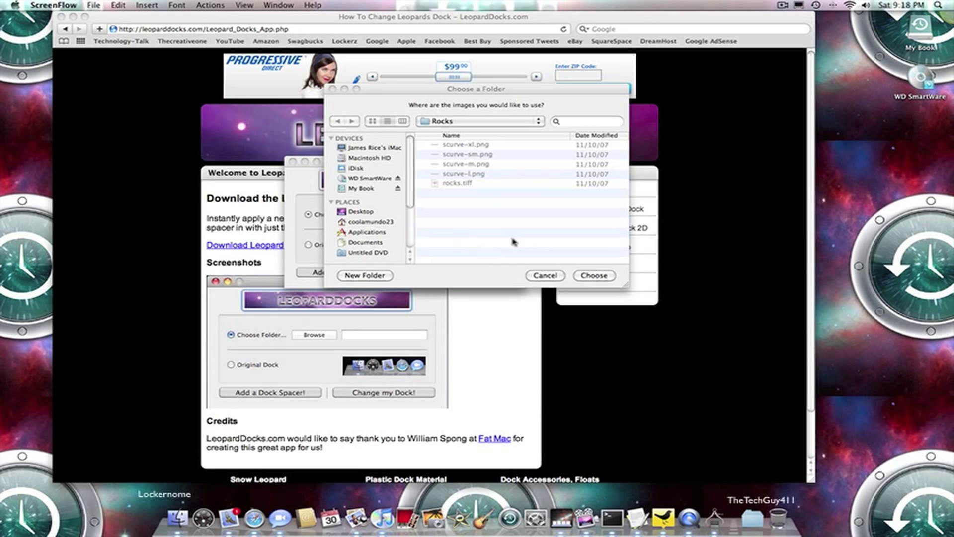
{"action": "left_click", "coordinate": [593, 276]}
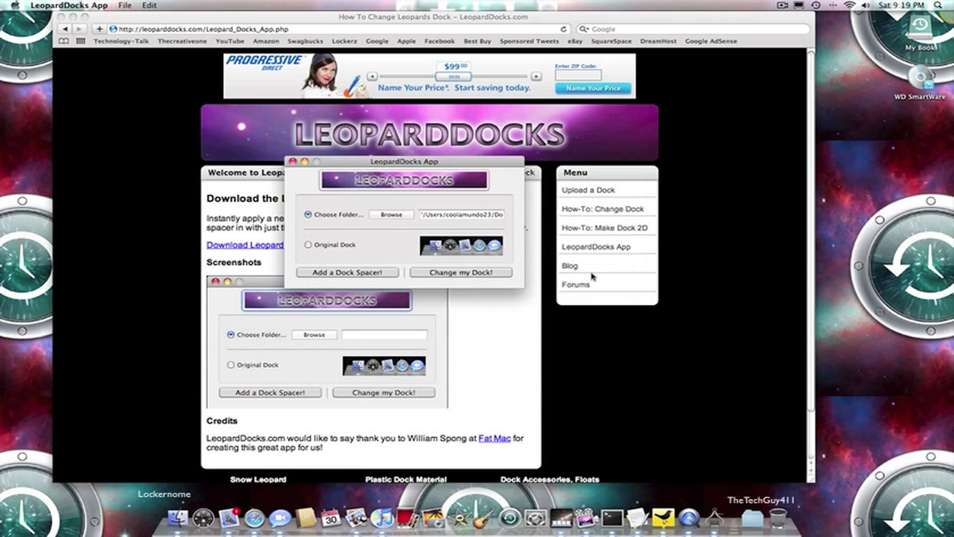
{"action": "left_click", "coordinate": [469, 274]}
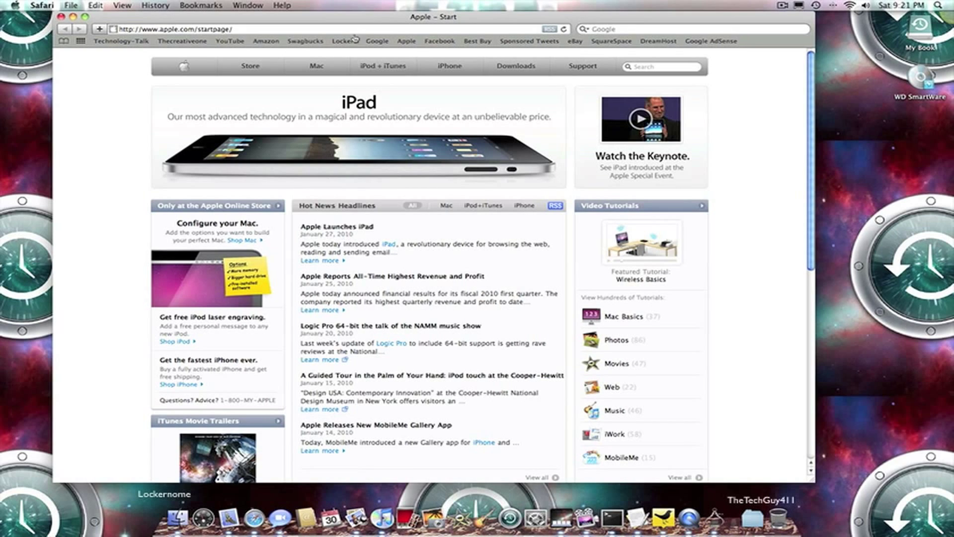
Nudge the Safari Apple Start page window right and minimize it into the Dock.
{"action": "left_click_drag", "start_coordinate": [100, 17], "coordinate": [132, 16]}
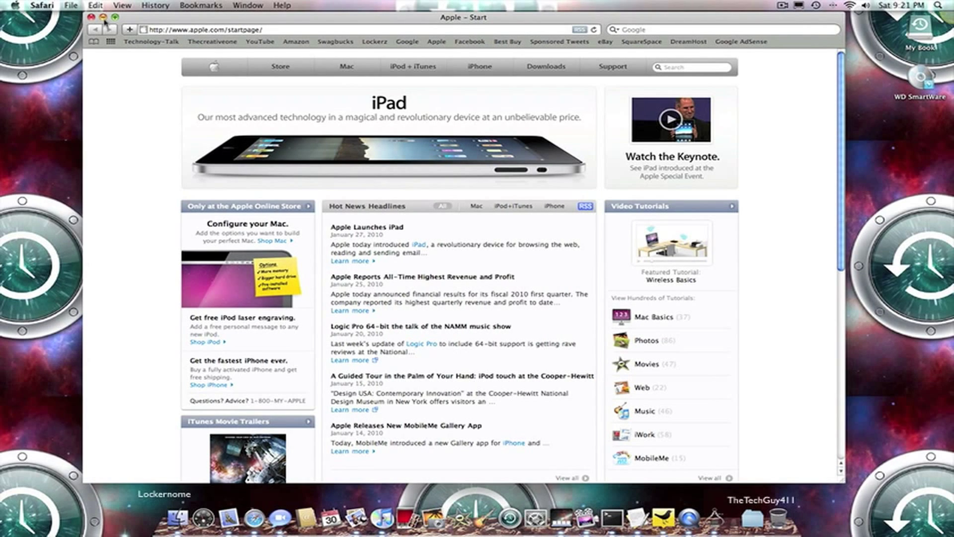
{"action": "left_click", "coordinate": [103, 17]}
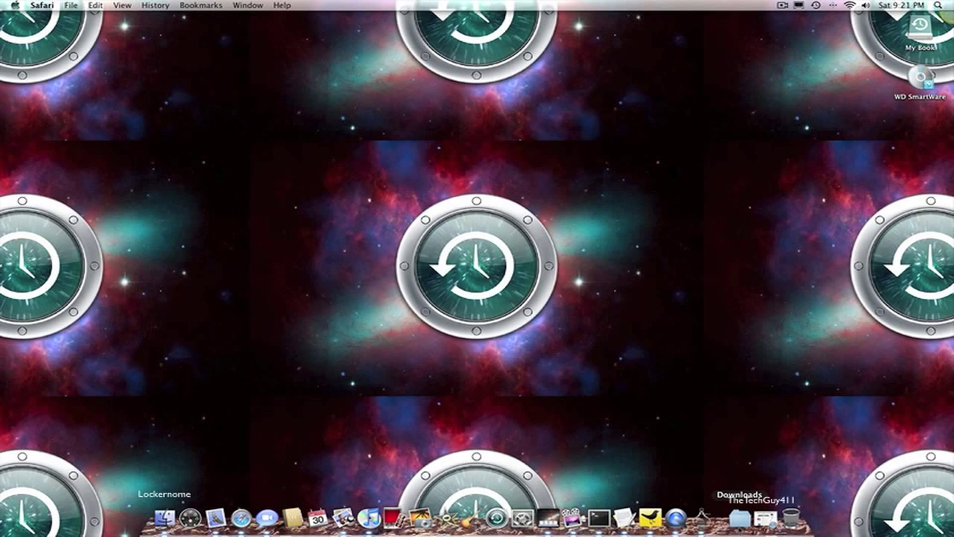
Open the Downloads stack in the Dock to show the Rocks and LeopardDocks App items.
{"action": "left_click", "coordinate": [739, 519]}
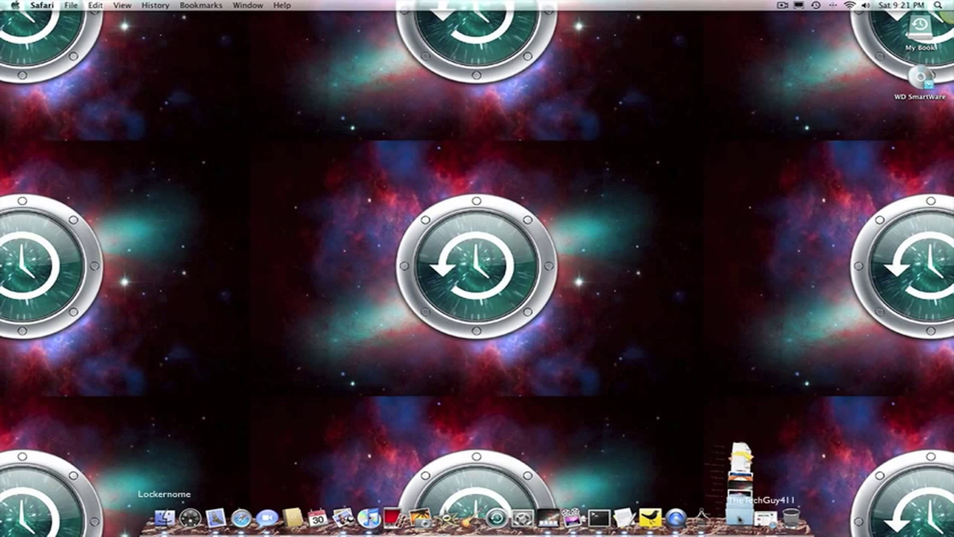